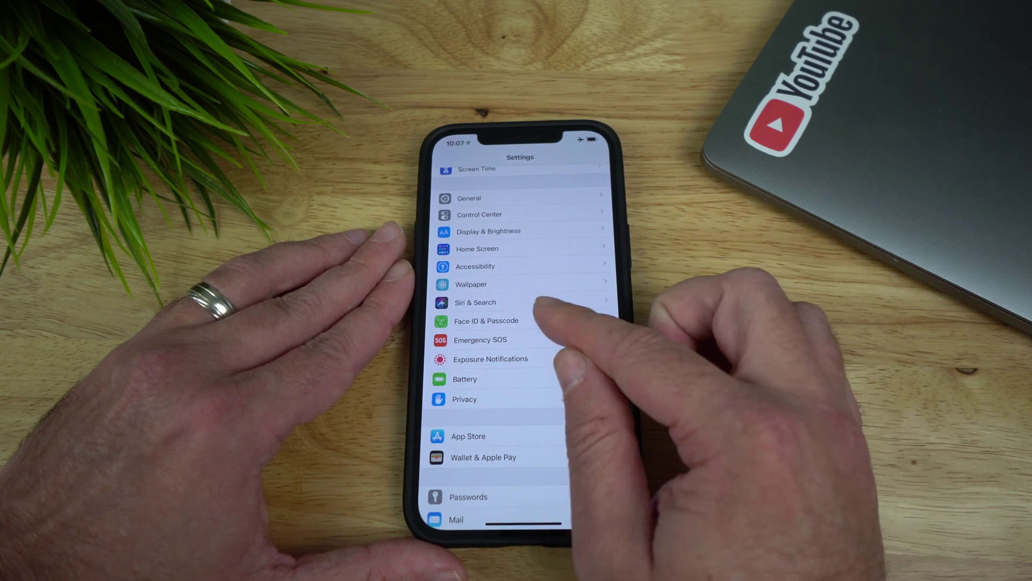
Go to Face ID & Passcode to reach its Attention Aware Features setting.
click(557, 320)
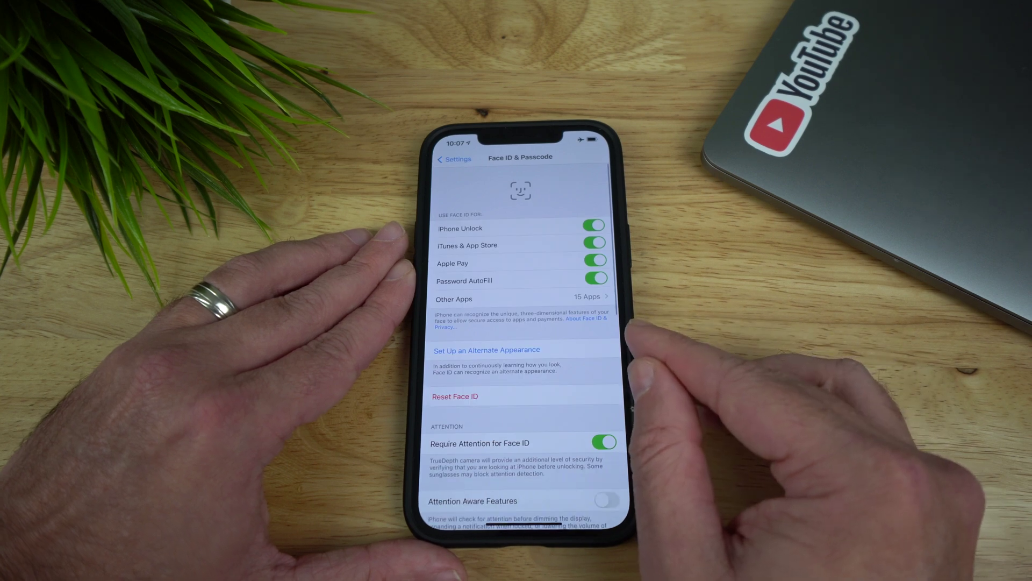
scroll(613, 364, down, 3)
scroll(614, 338, down, 2)
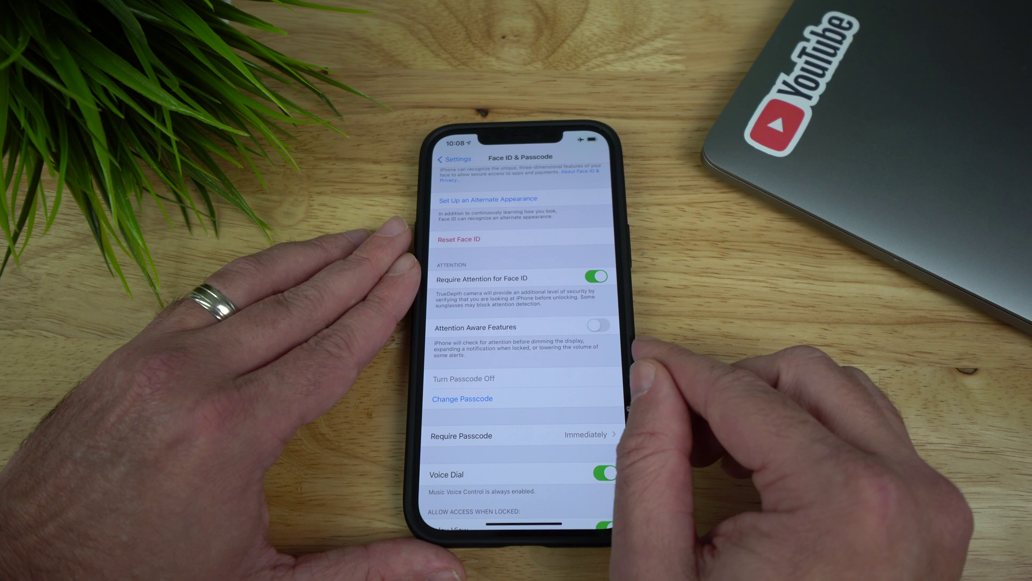
scroll(521, 339, down, 2)
scroll(521, 339, up, 2)
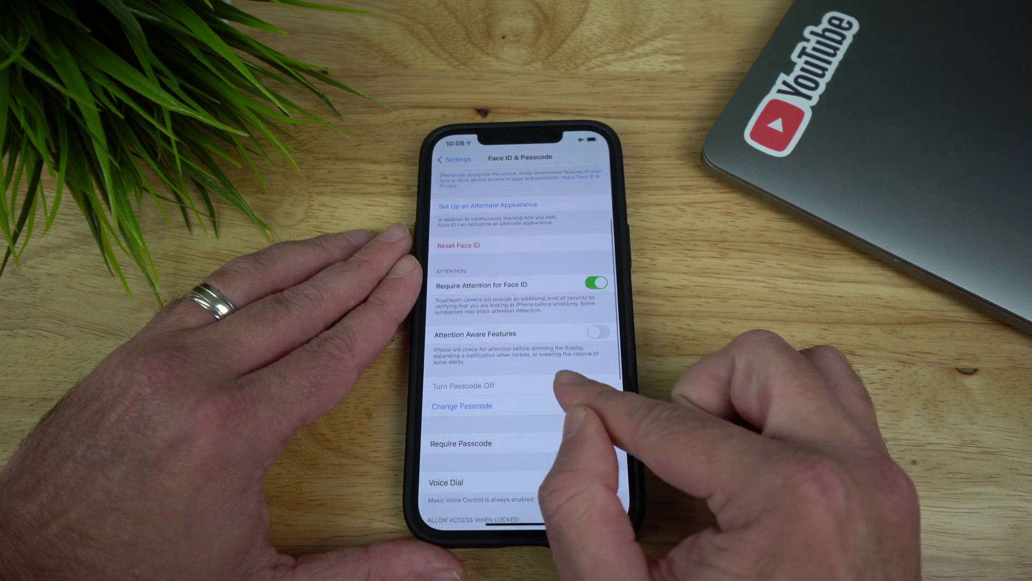
scroll(521, 339, up, 1)
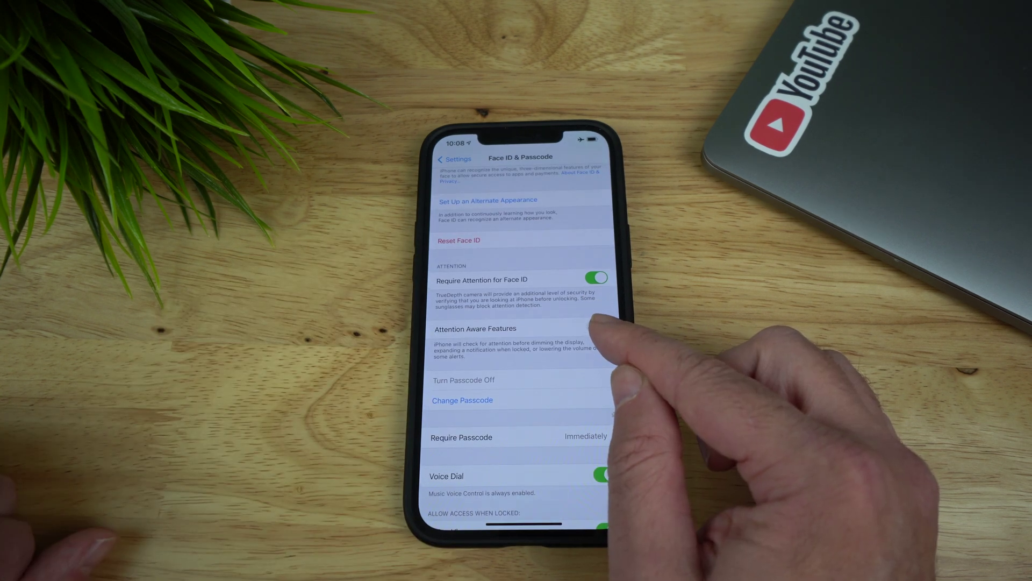
scroll(596, 339, down, 1)
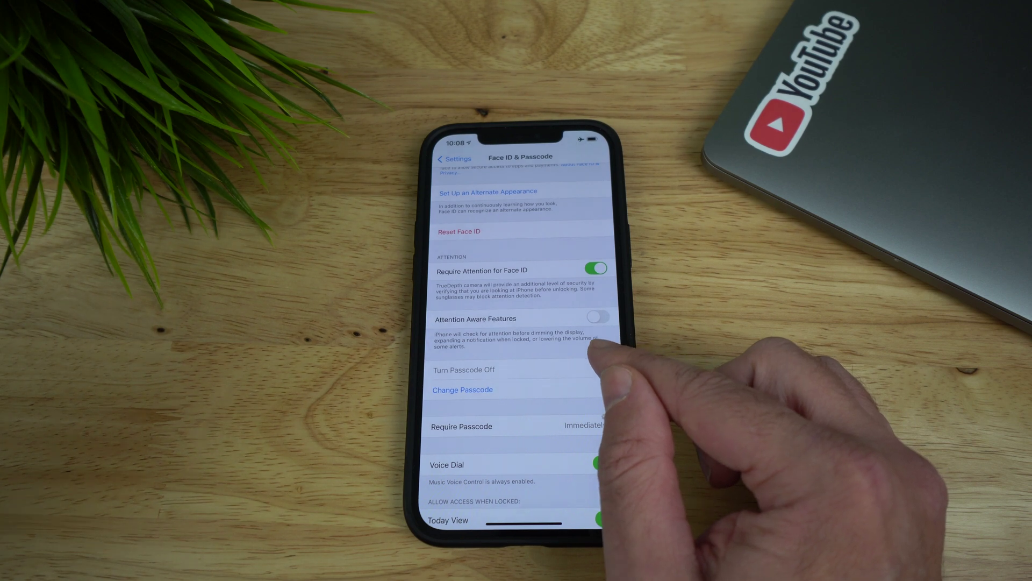
scroll(597, 347, up, 1)
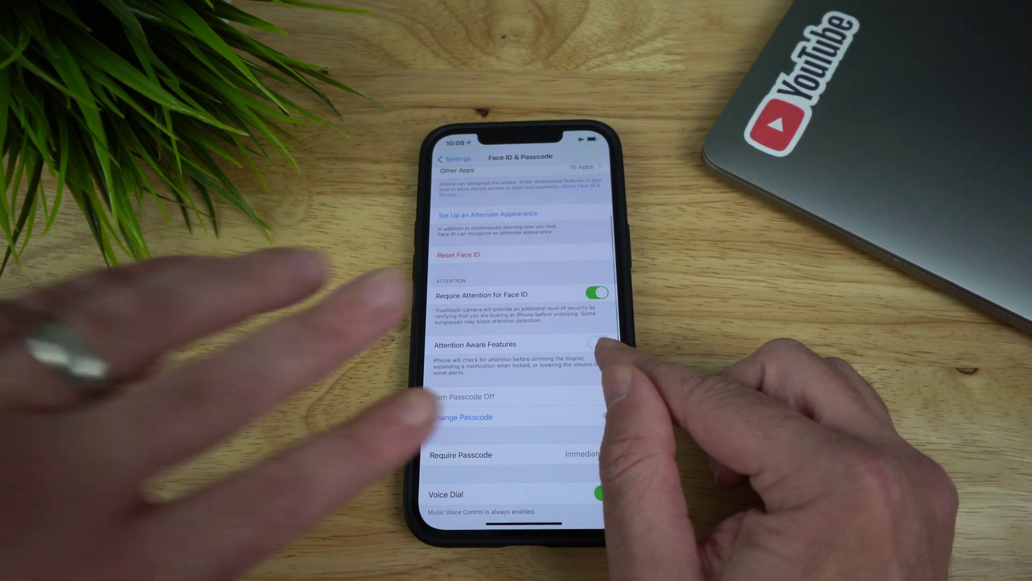
scroll(601, 351, down, 1)
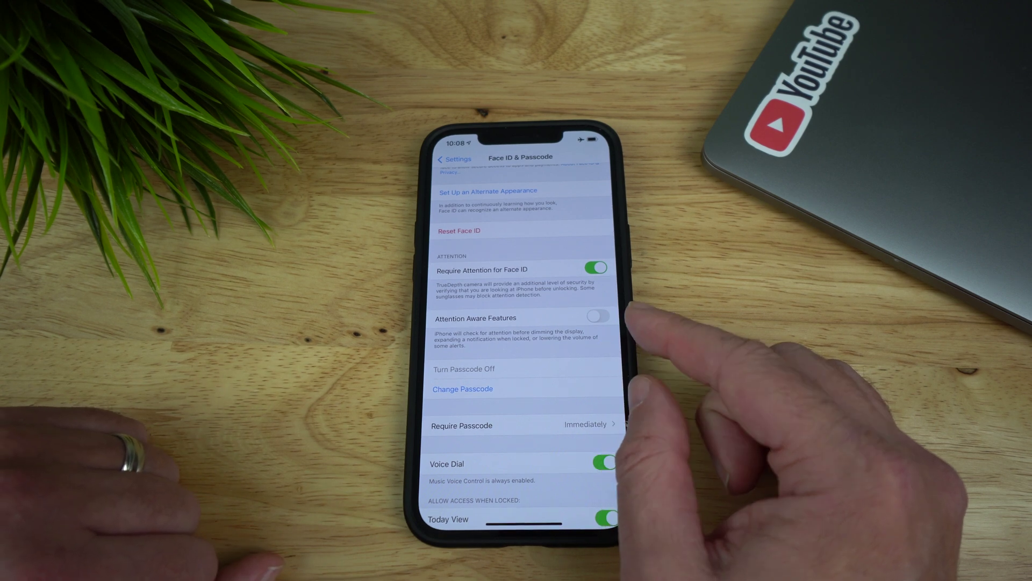
scroll(601, 343, up, 1)
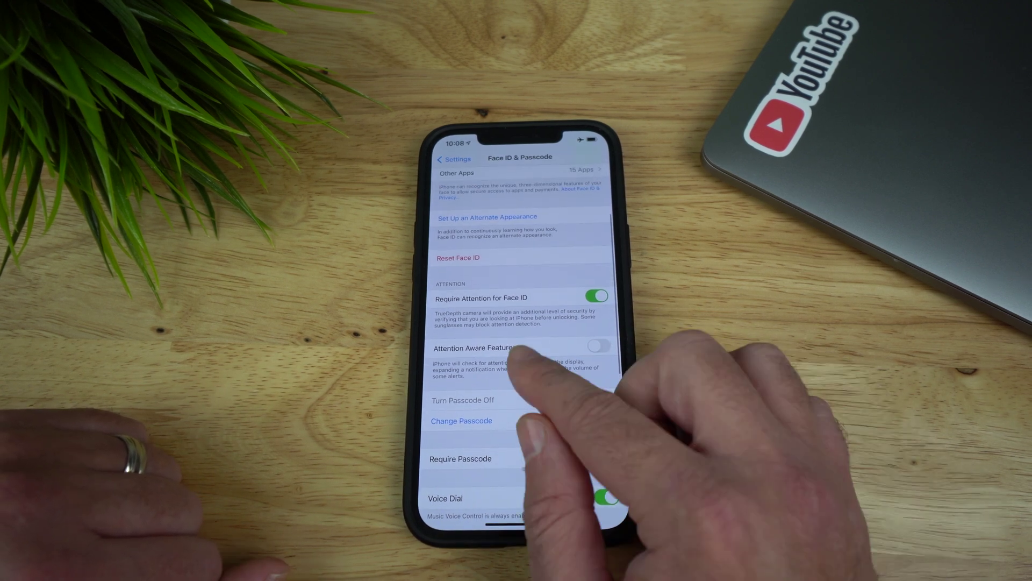